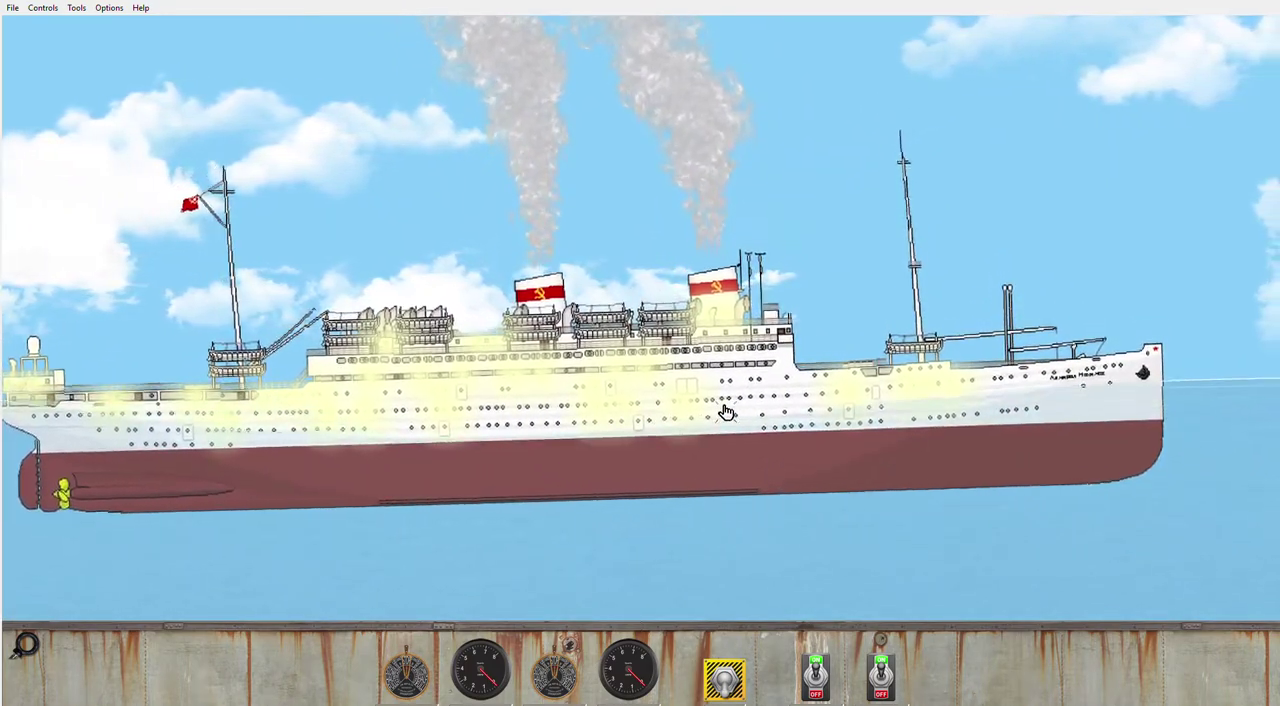
scroll(749, 391, down, 5)
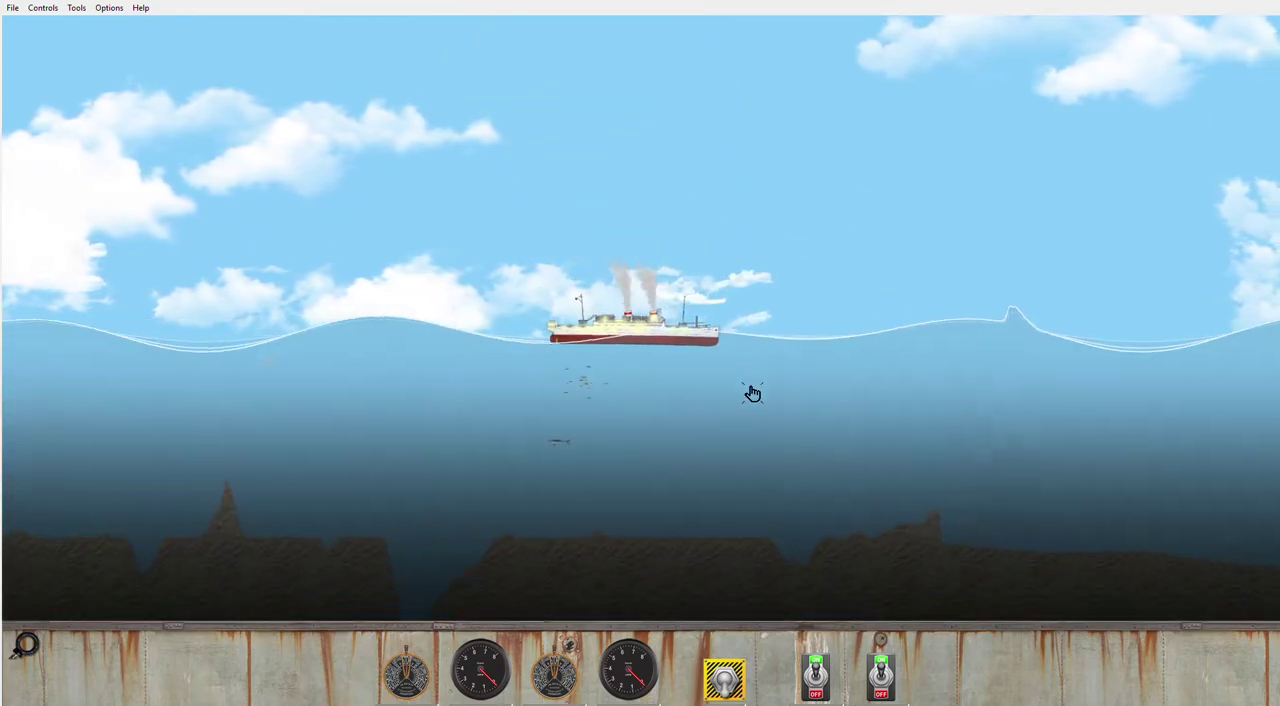
scroll(752, 393, down, 3)
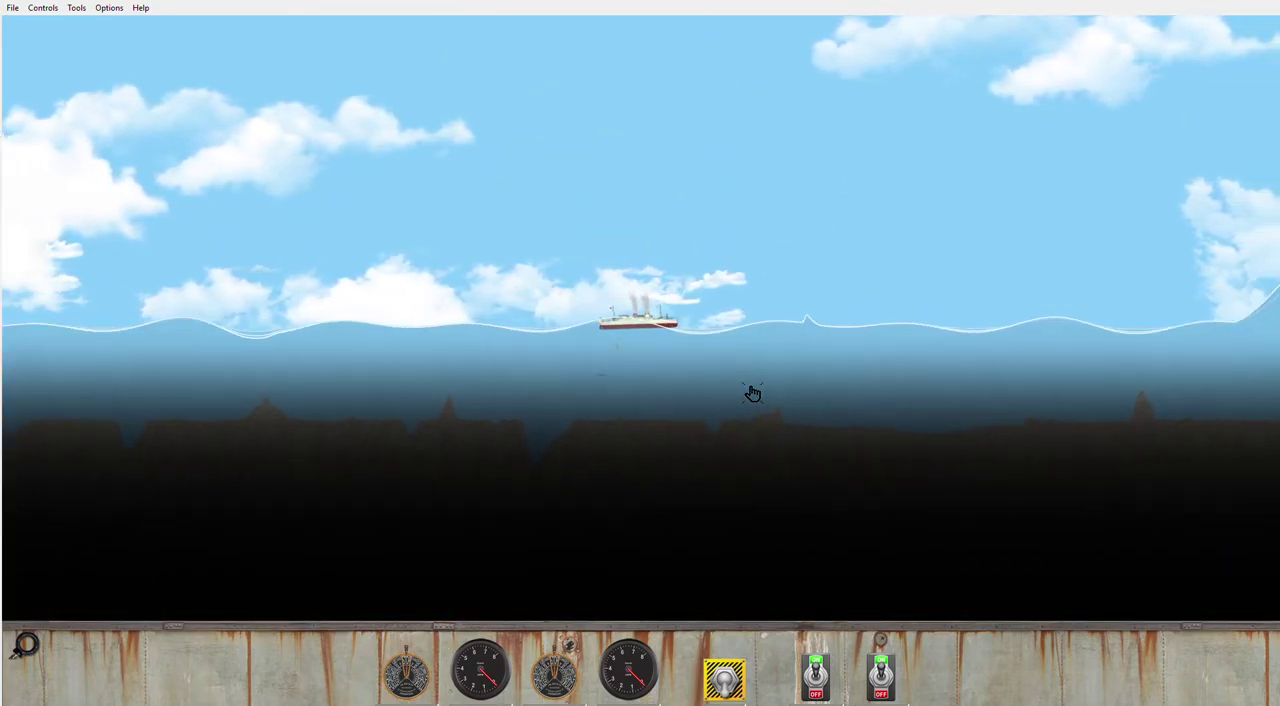
scroll(752, 393, up, 2)
scroll(752, 393, up, 3)
scroll(752, 393, up, 3)
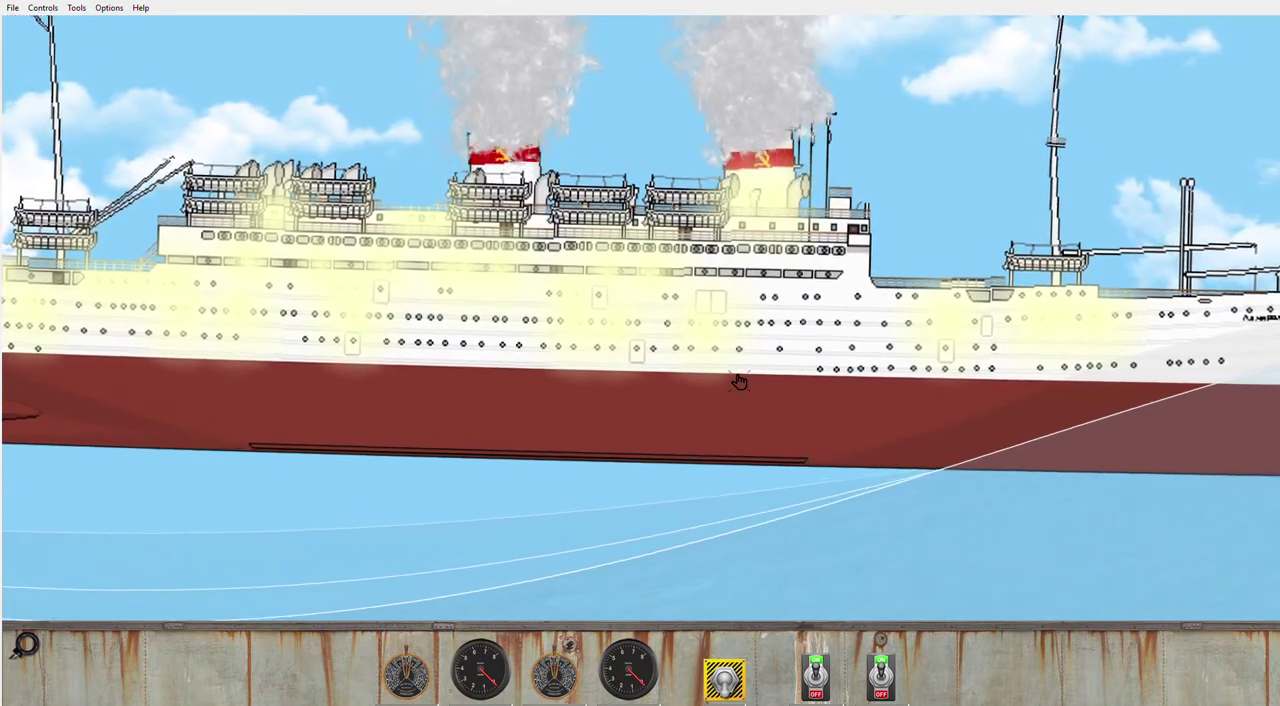
scroll(738, 381, down, 1)
scroll(738, 381, down, 3)
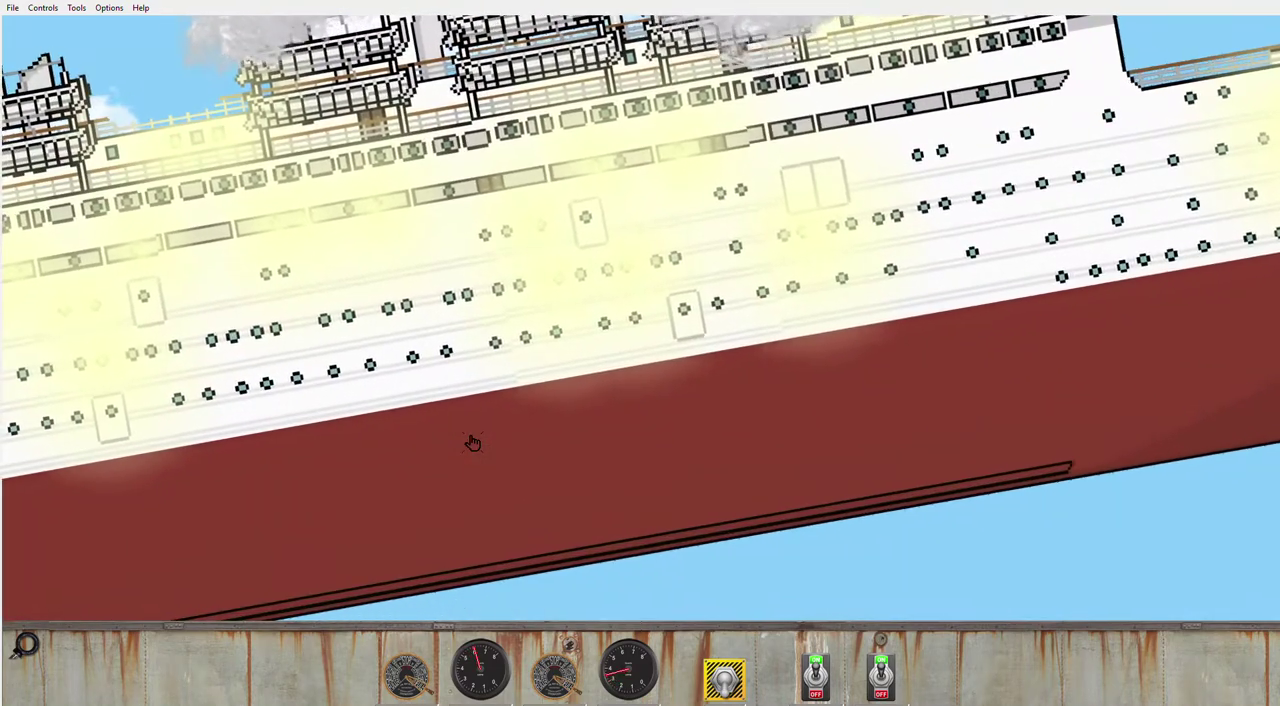
scroll(477, 444, down, 3)
scroll(477, 444, down, 2)
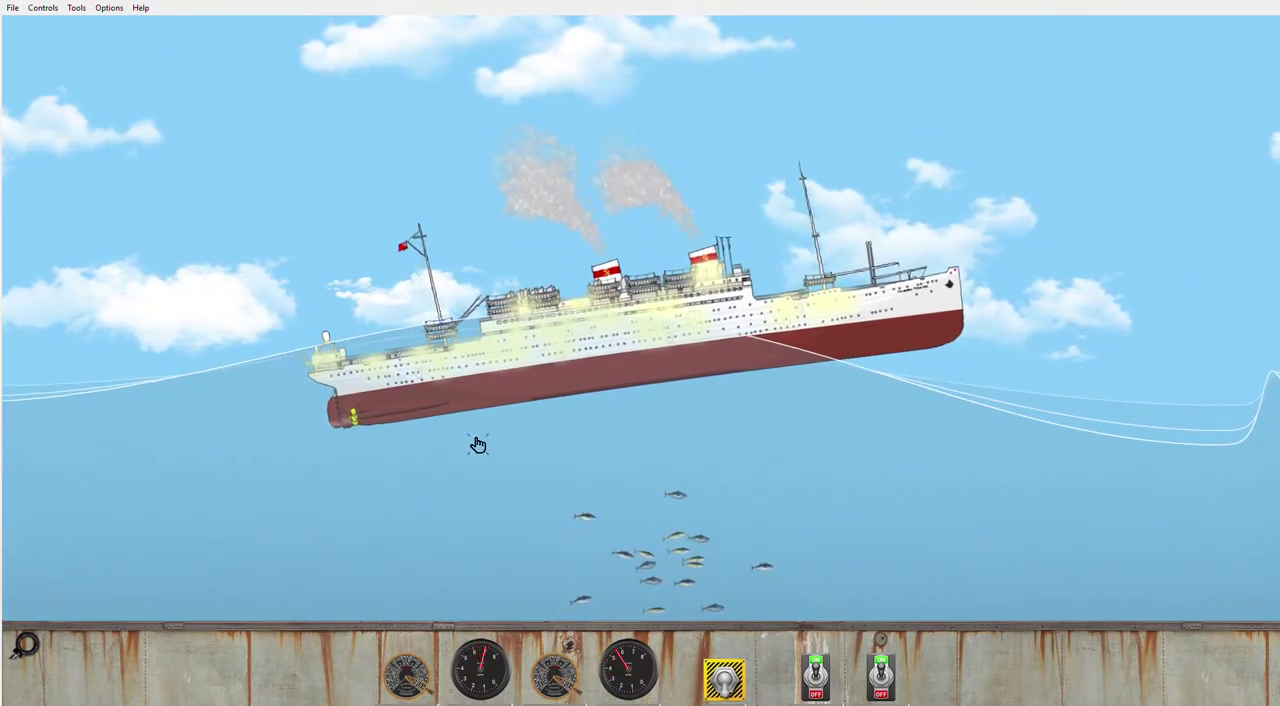
scroll(505, 457, down, 3)
scroll(508, 459, down, 3)
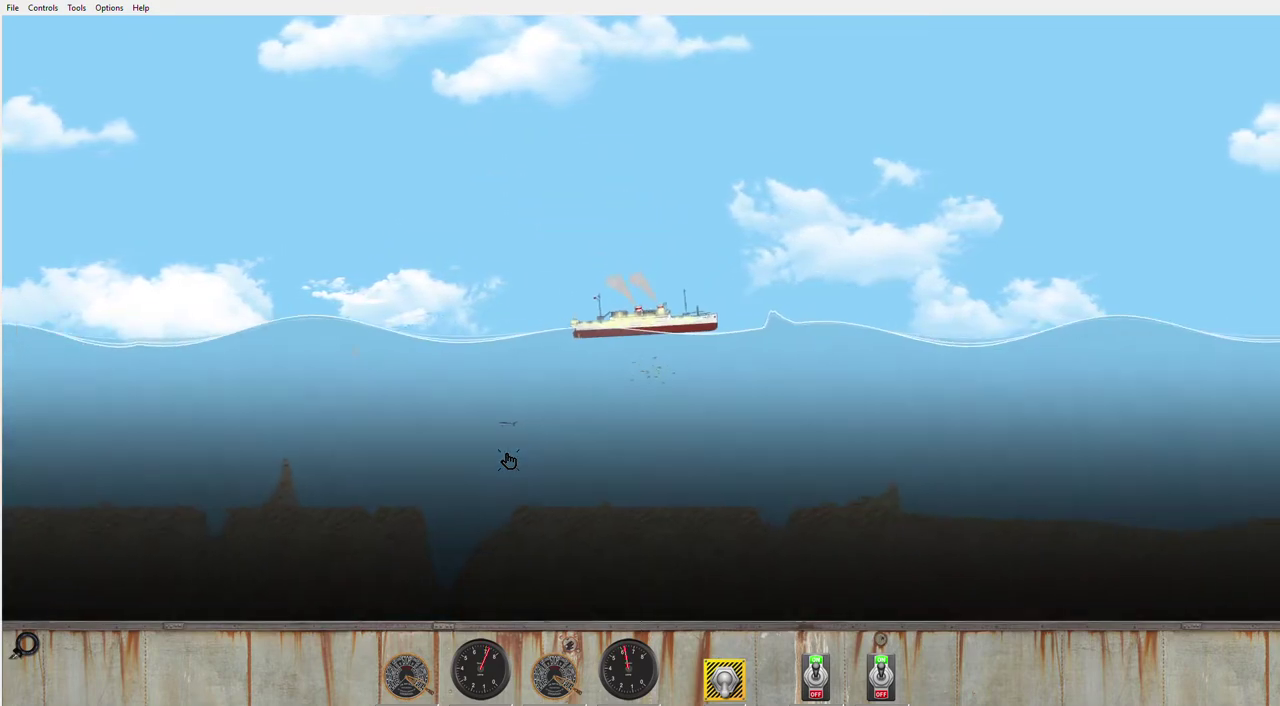
scroll(508, 459, up, 4)
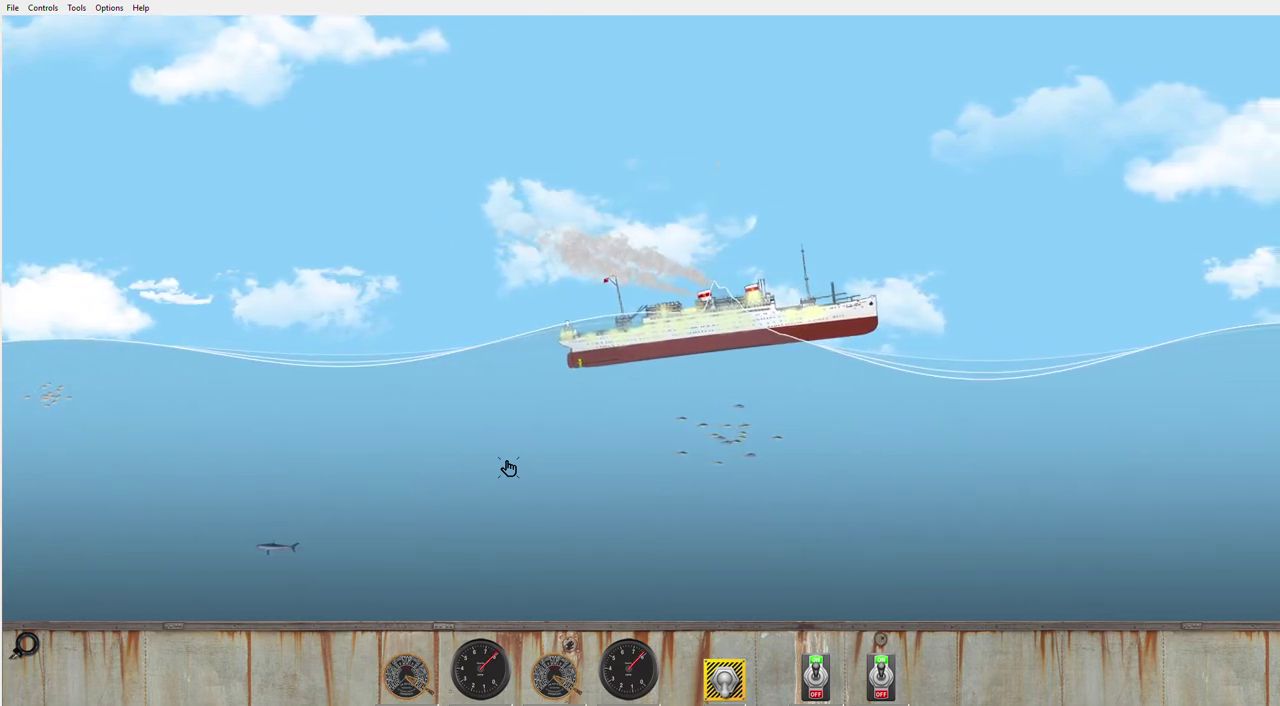
scroll(508, 466, up, 3)
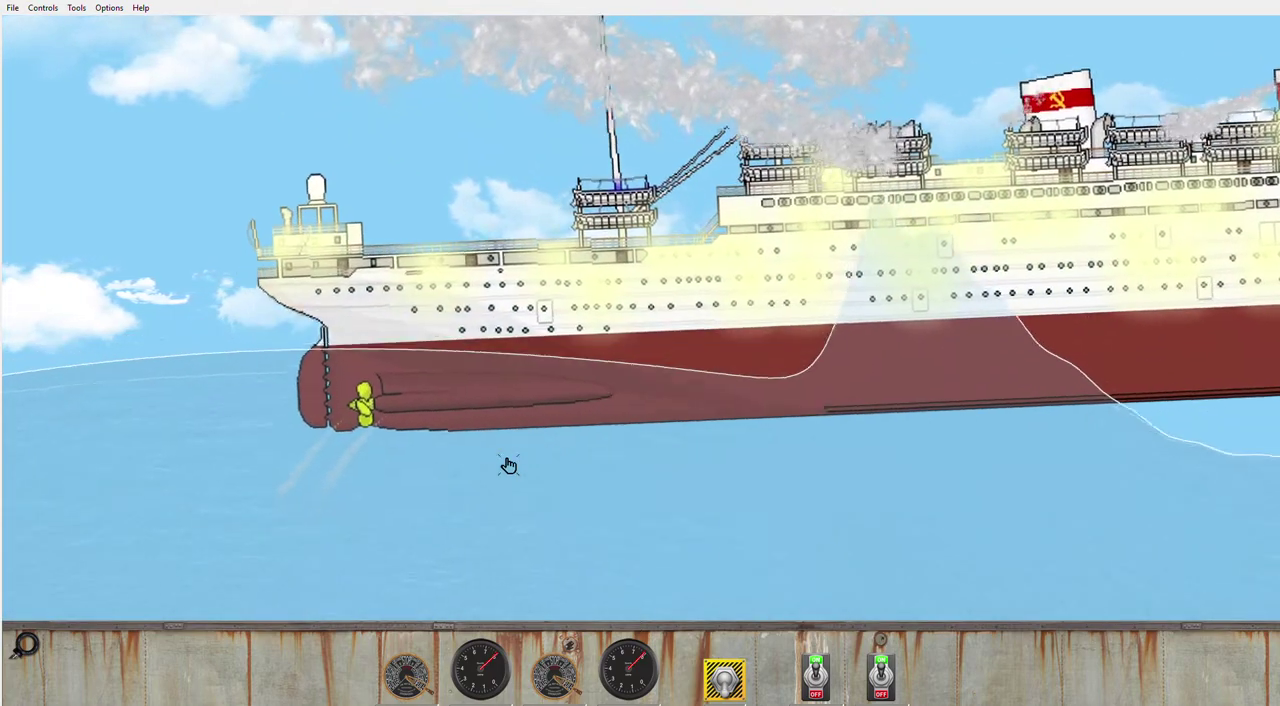
- Briefly browse the menu bar, then dismiss it and watch the liner ride the wave
key(alt)
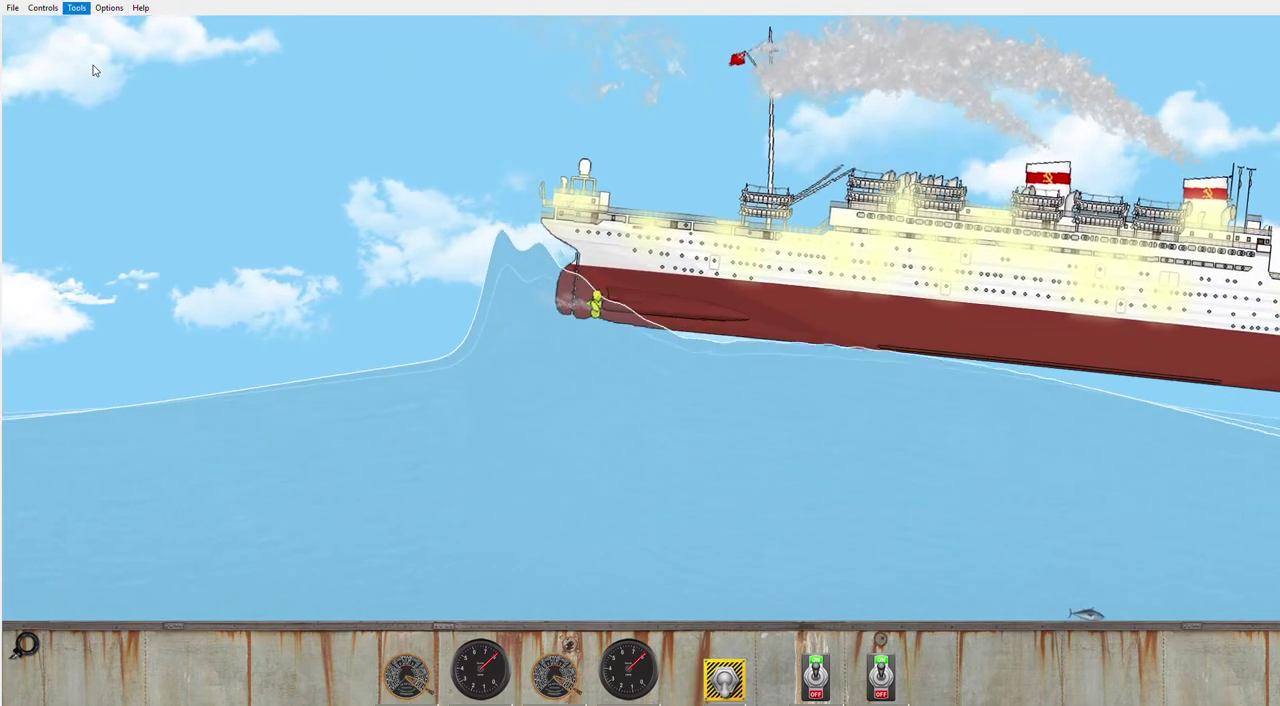
key(Escape)
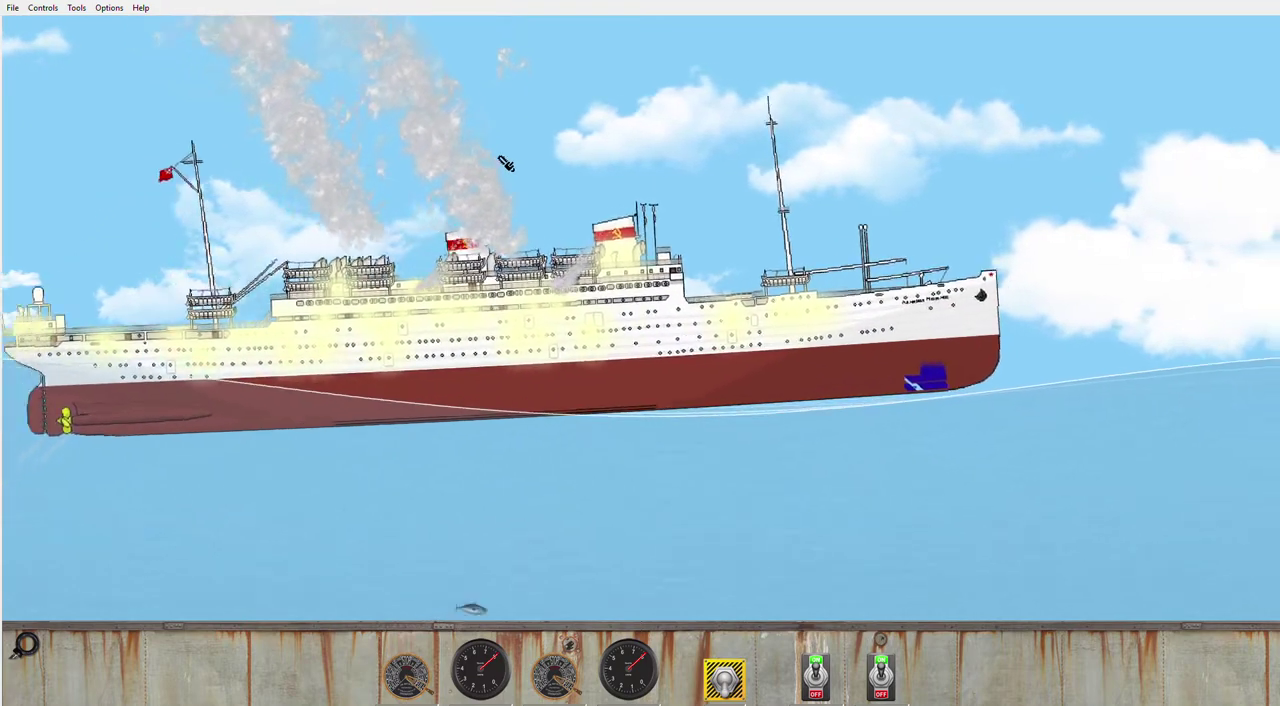
scroll(113, 434, down, 3)
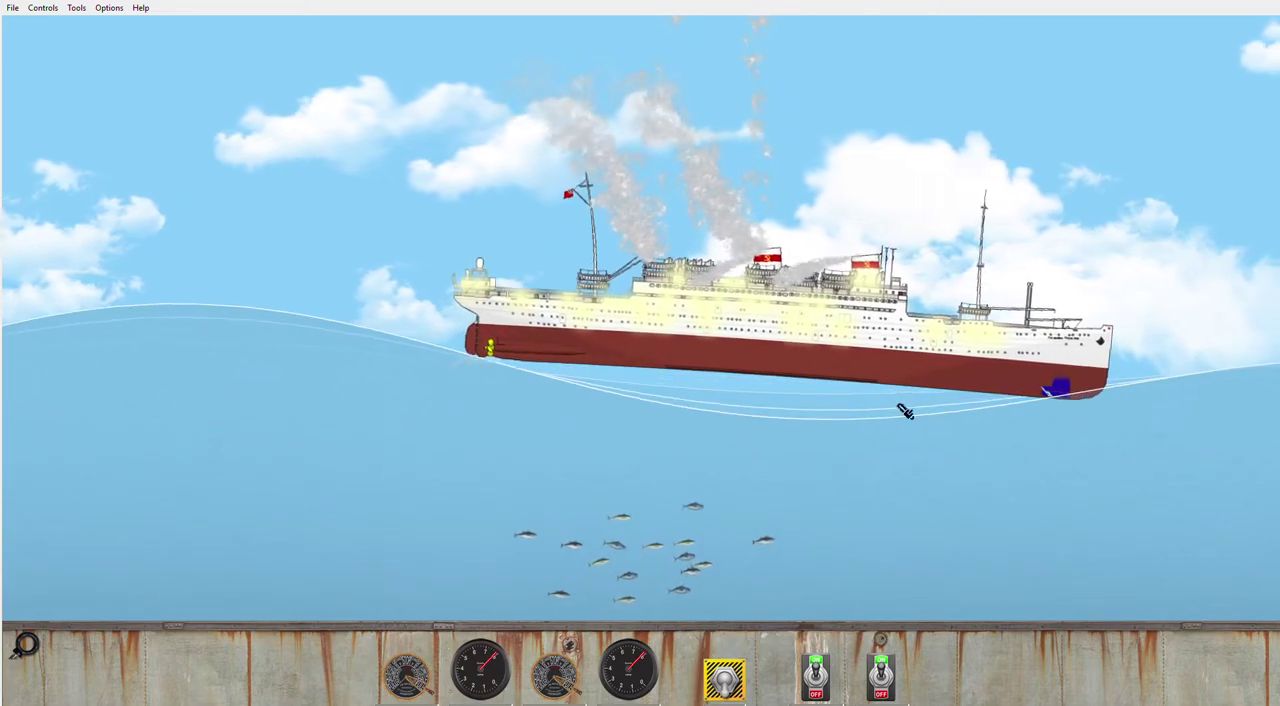
scroll(905, 411, up, 5)
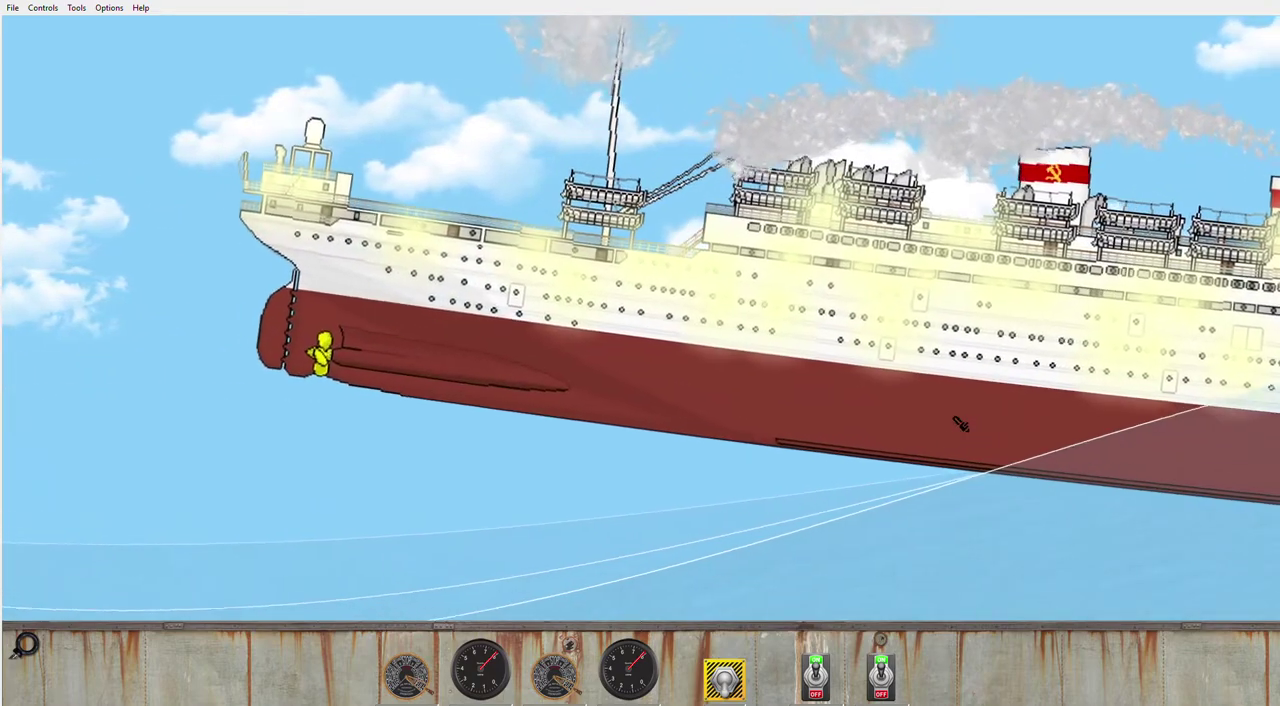
scroll(960, 424, down, 5)
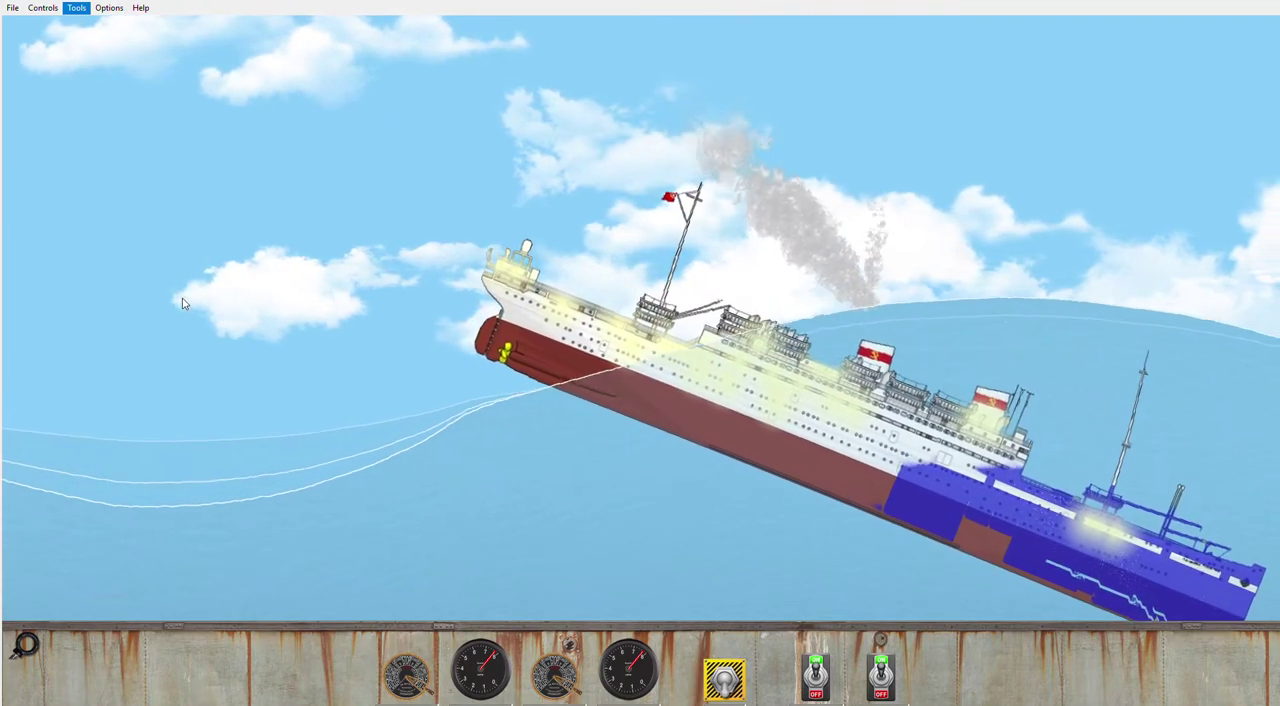
- Open the Tools menu to pick a tool while the flooded liner tilts stern-up
click(200, 310)
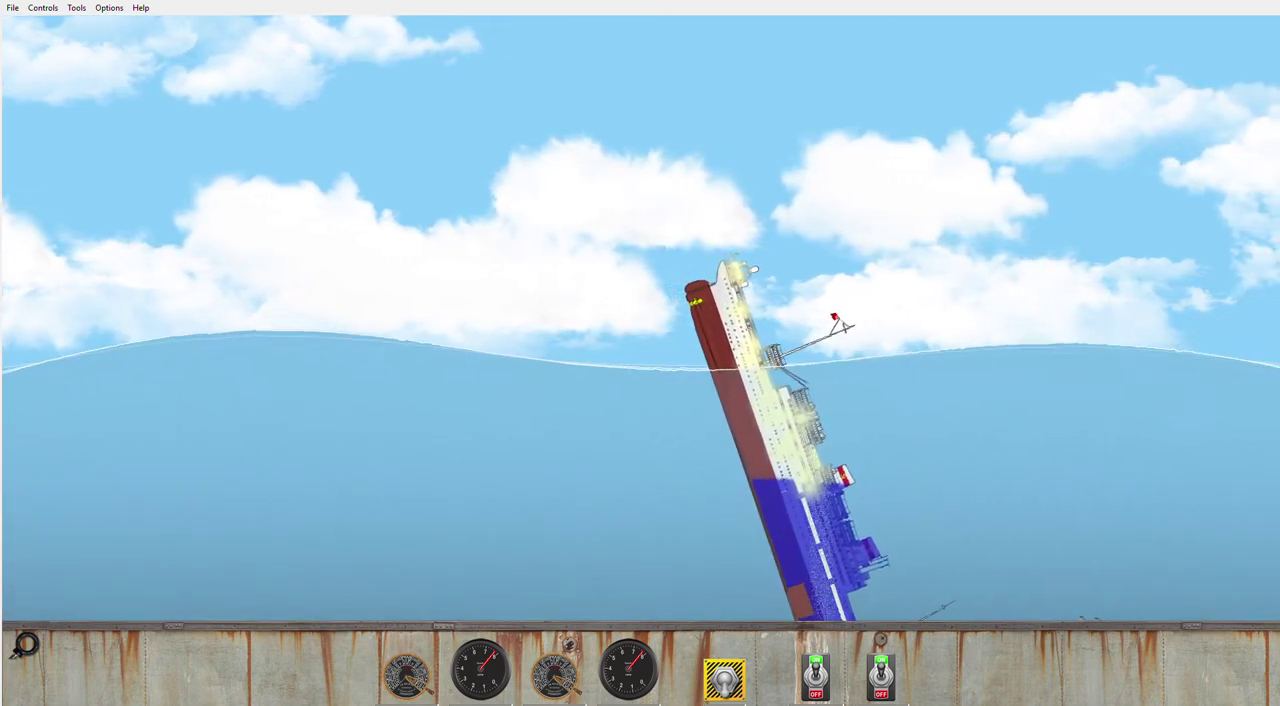
- Bring up the menu bar again as the liner plunges nearly vertical
key(alt)
- Move across the menu bar toward the tool options, then dismiss it
key(Right)
key(Right)
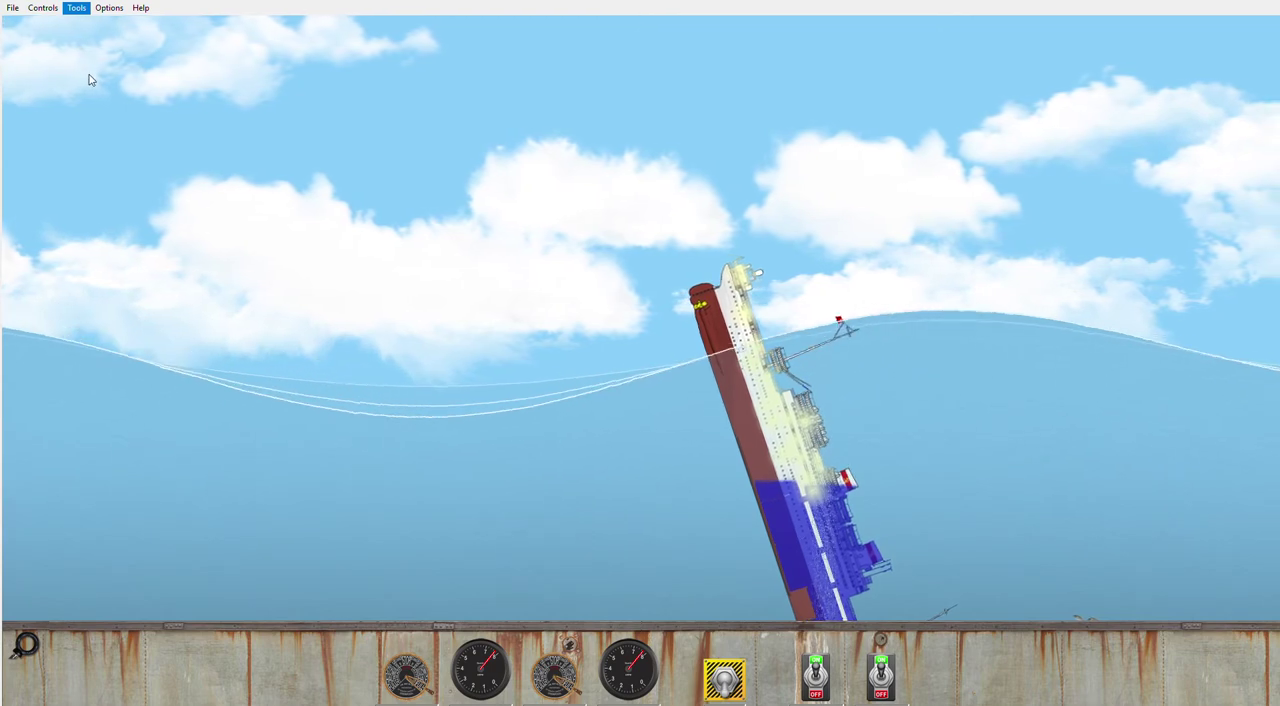
key(Escape)
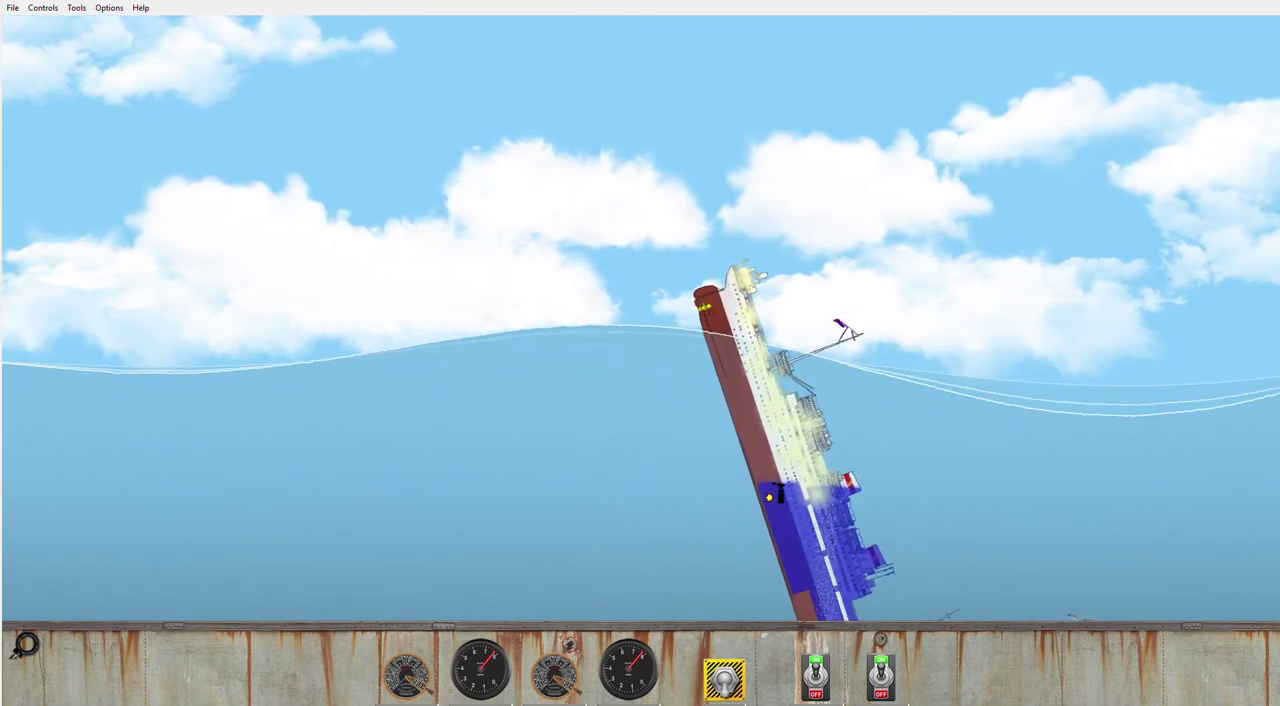